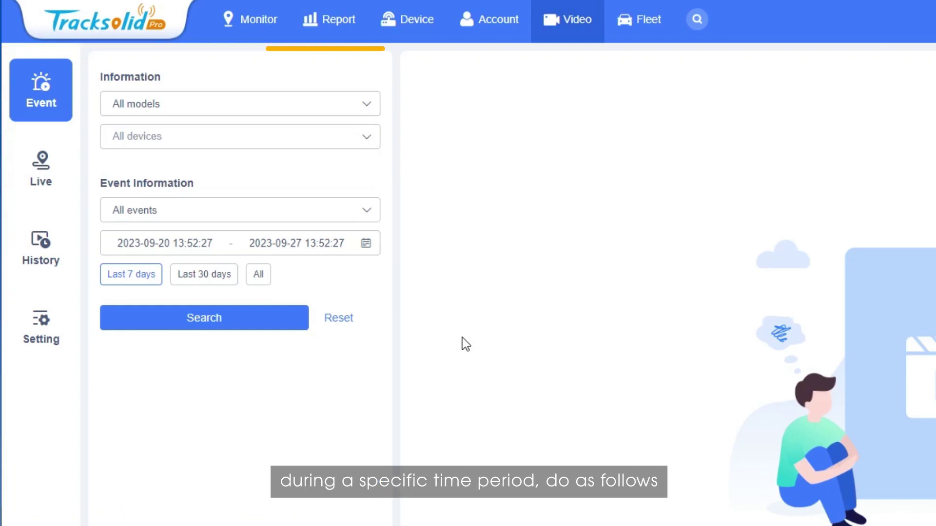
Step: Limit the event search to device JC261-58358
click(309, 107)
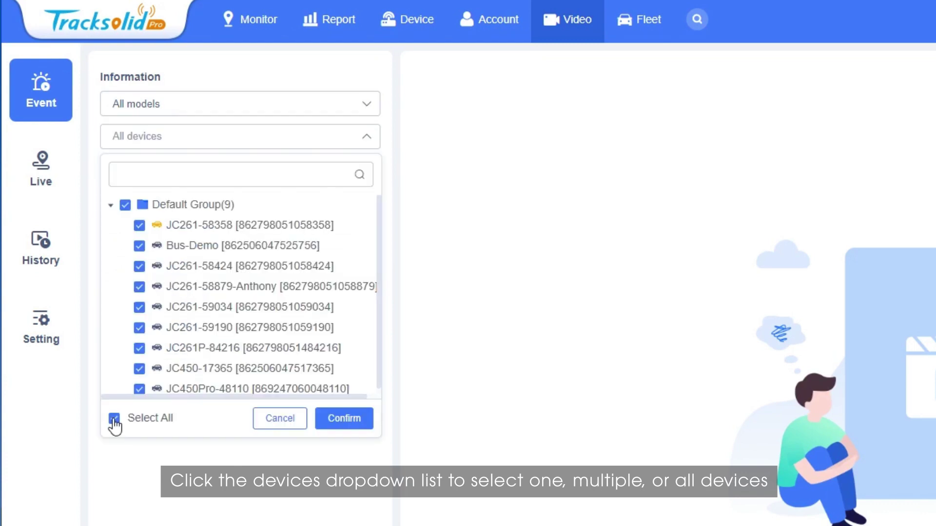
click(114, 418)
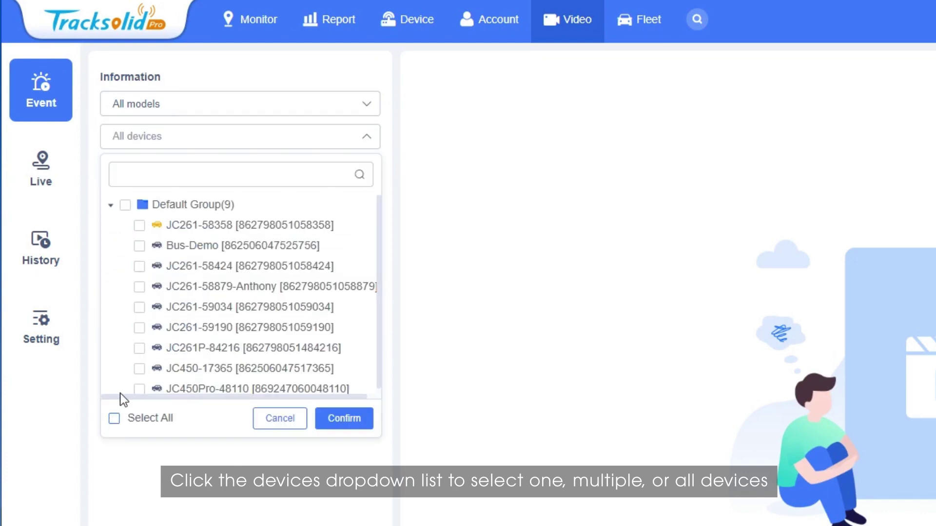
click(139, 225)
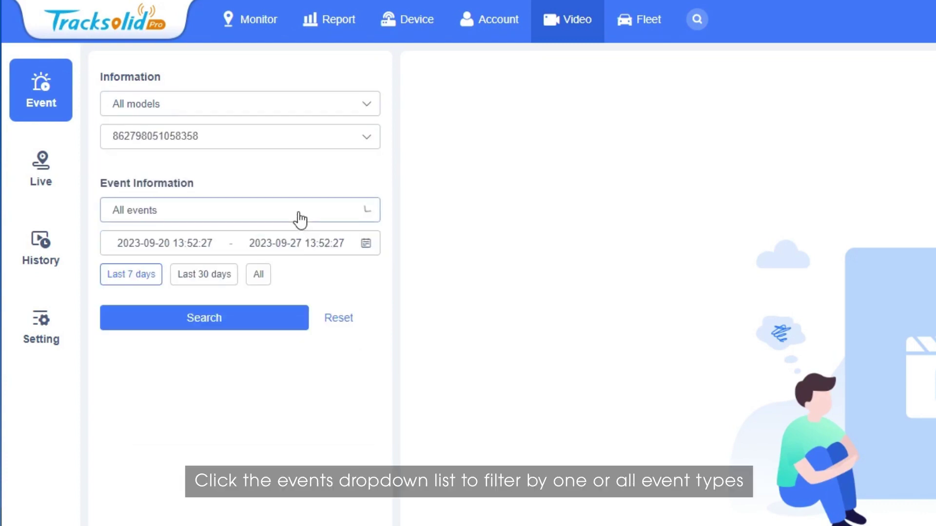
Step: Browse the event types and try the date picker, keeping all types and no date limit
click(300, 220)
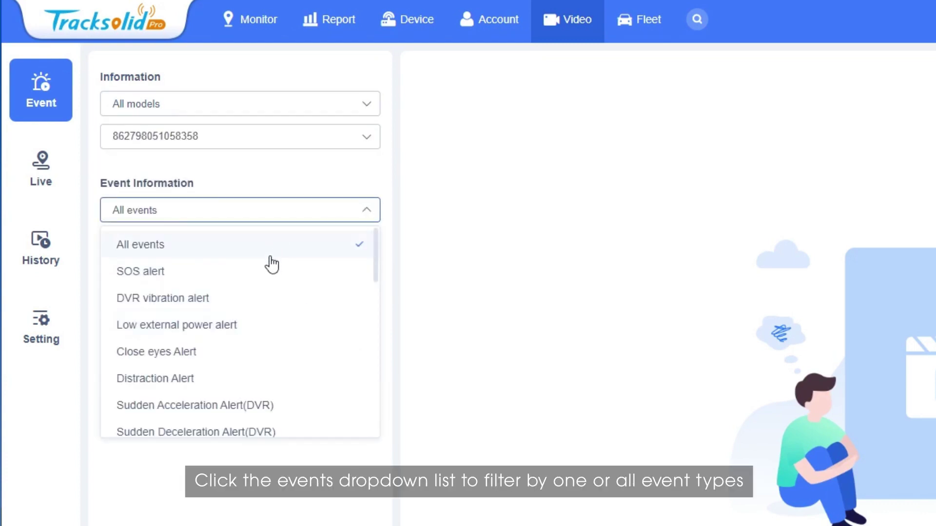
scroll(267, 286, down, 8)
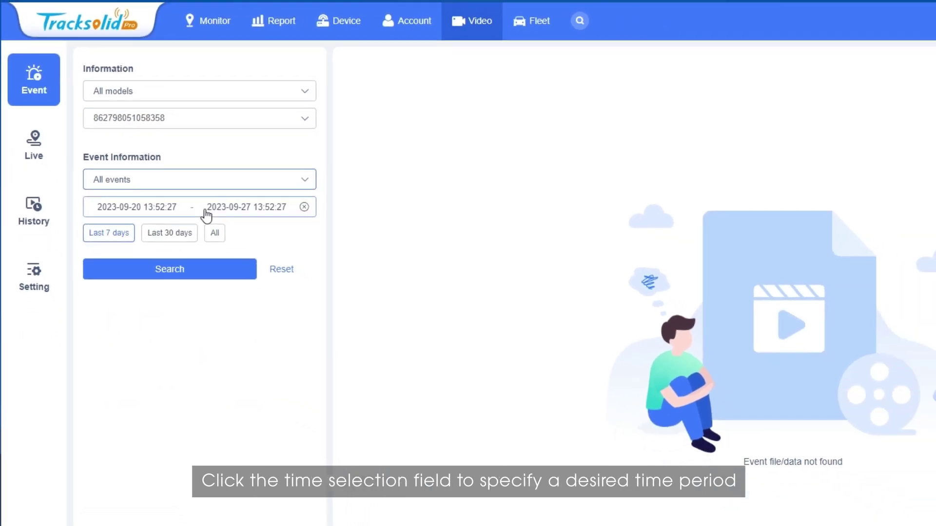
click(206, 214)
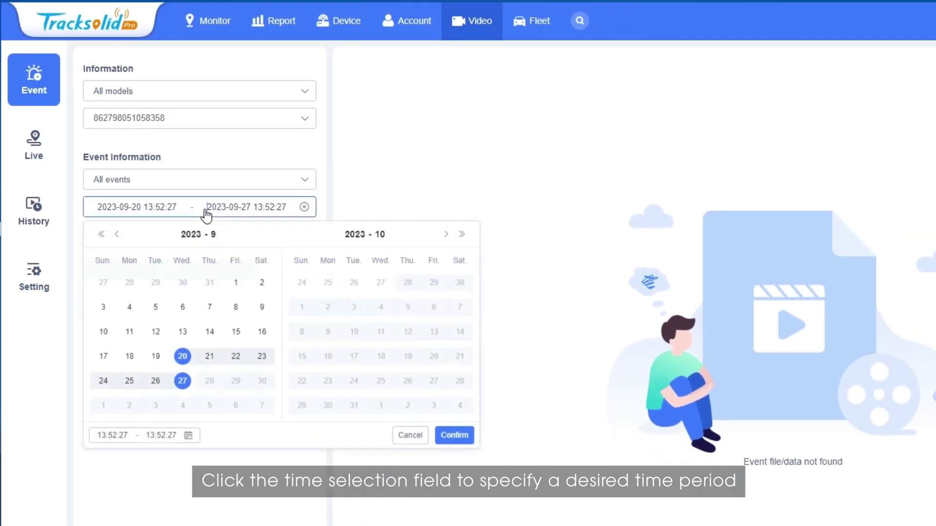
click(235, 284)
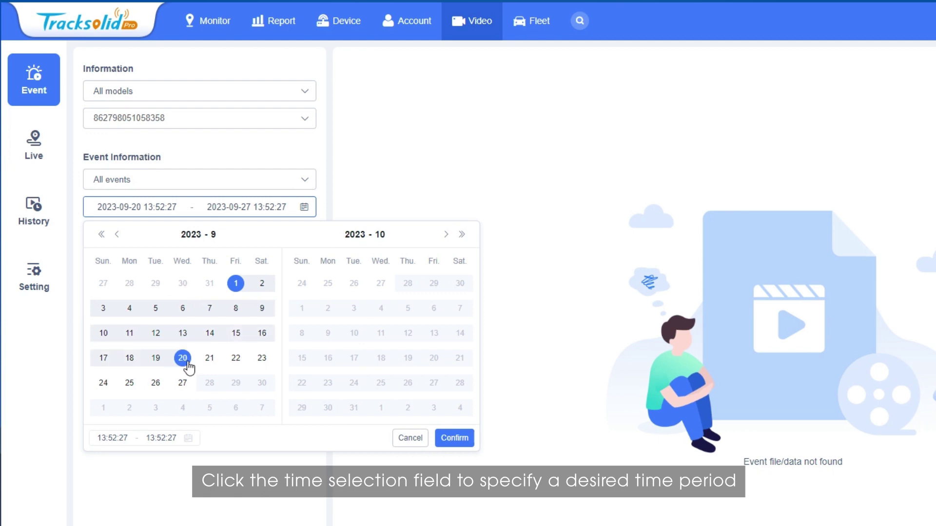
click(454, 437)
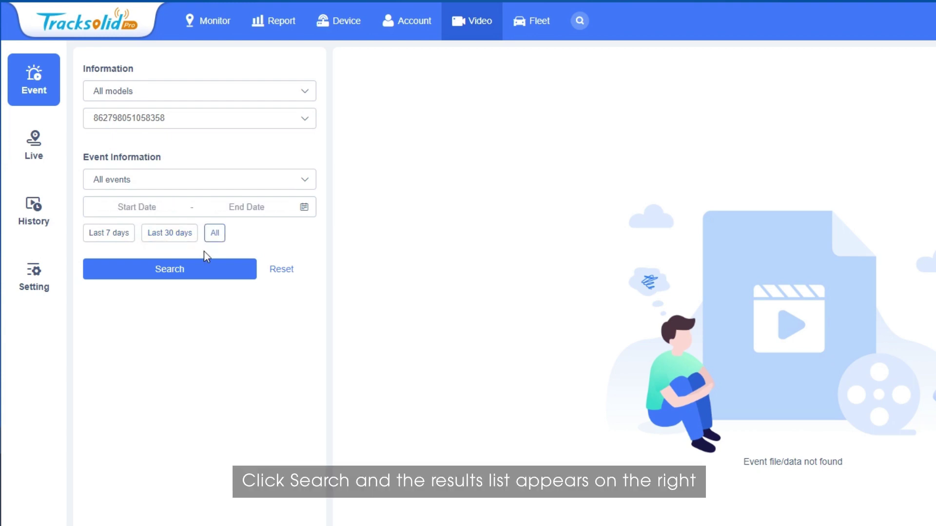
Step: Search event videos, compare All and Unread filters, and play the 07:57:16 Lane departure warning clip
click(184, 273)
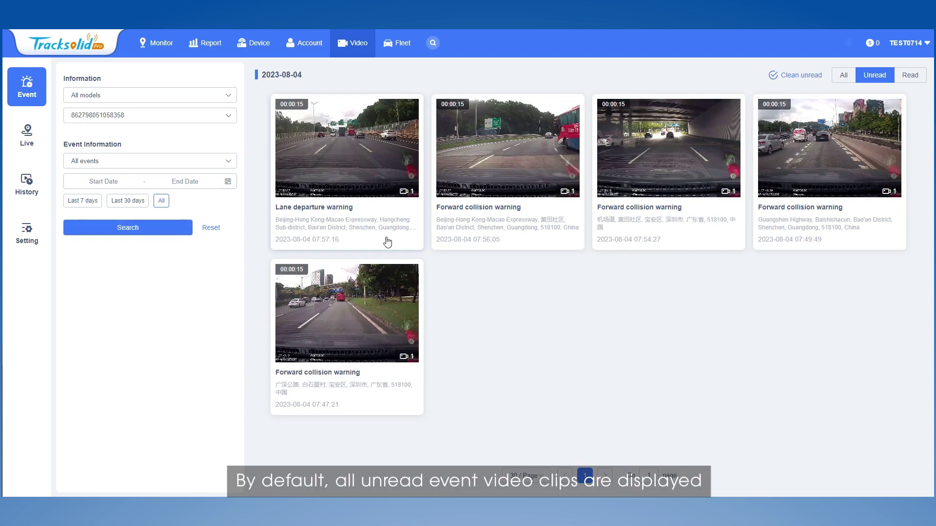
click(843, 76)
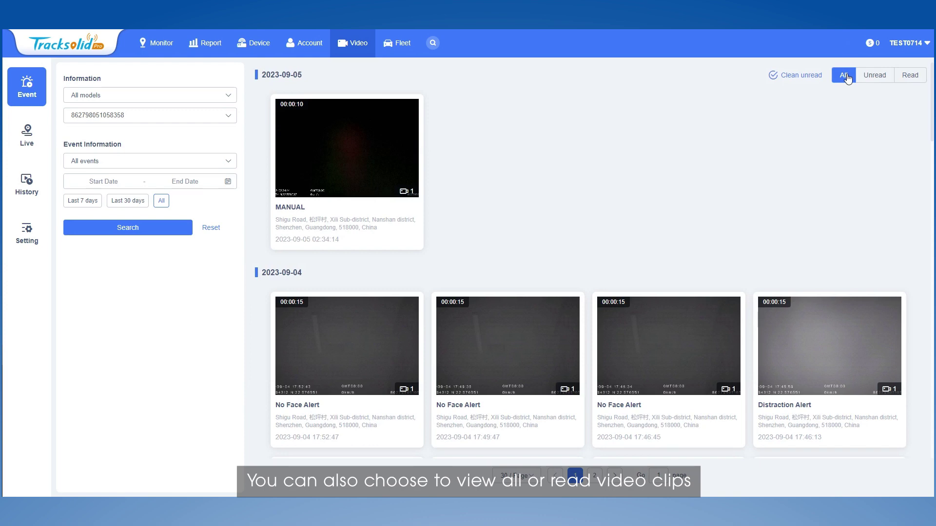
click(877, 78)
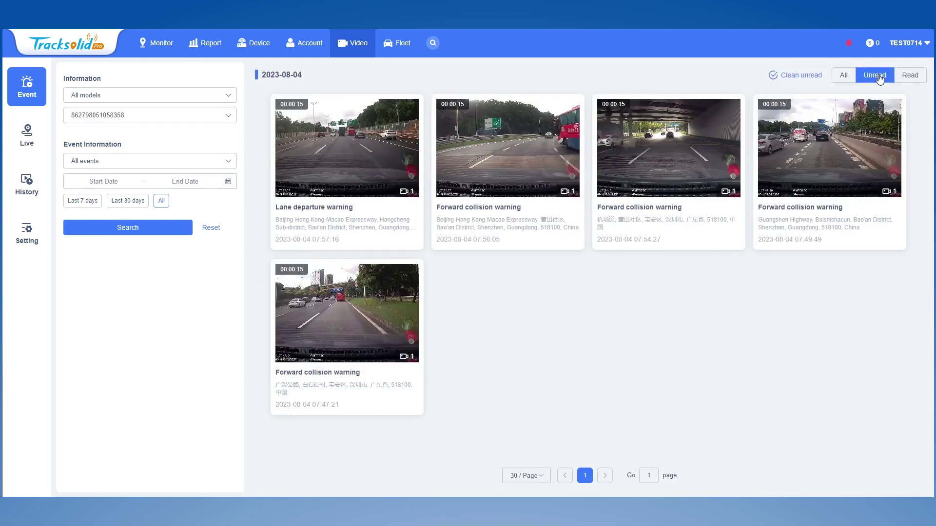
click(357, 167)
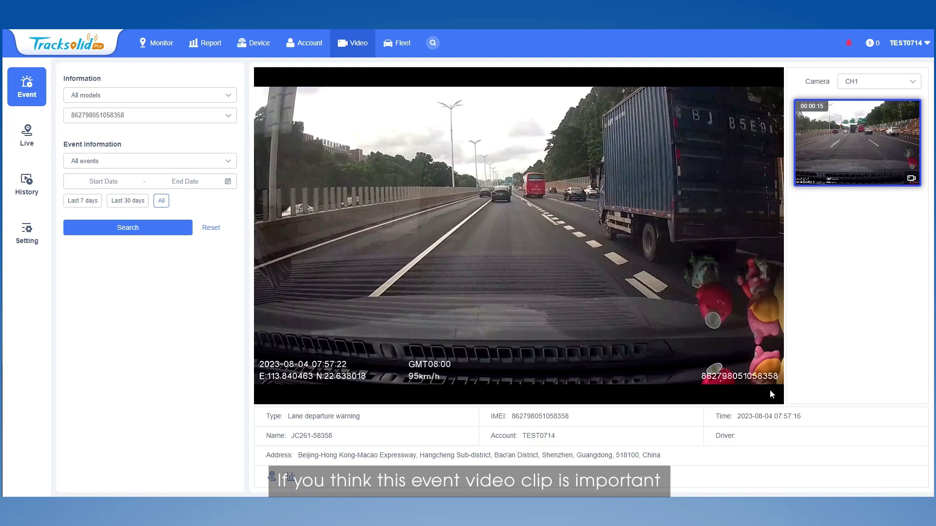
Step: Download the lane departure clip as a .ts file and play it maximised in PotPlayer
mouse_move(756, 396)
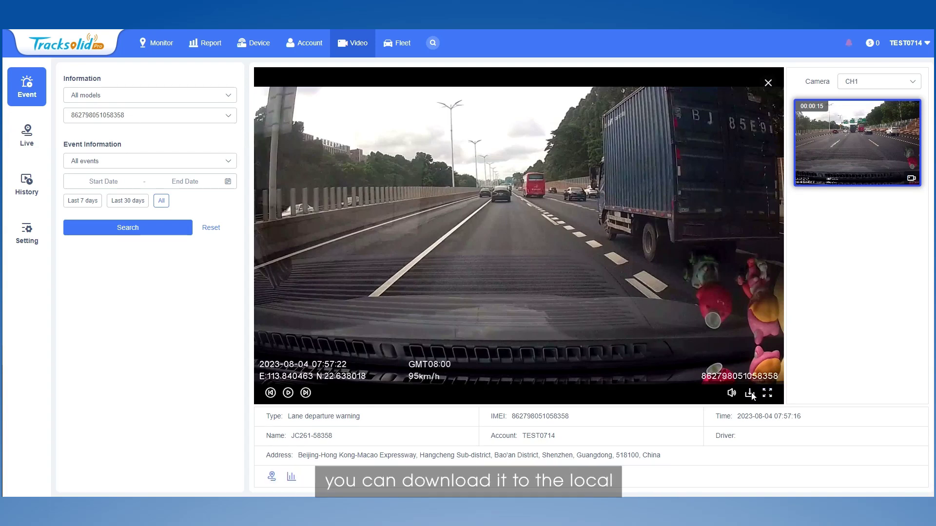
click(753, 397)
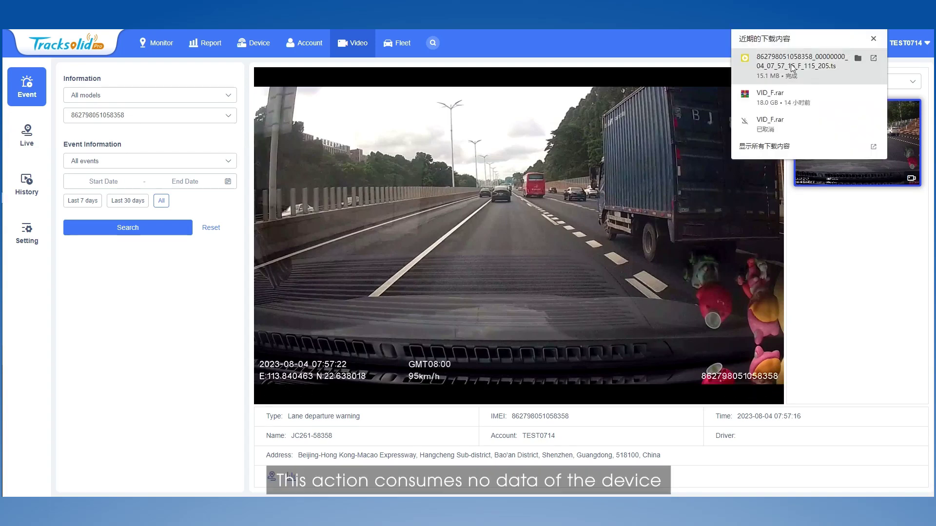
click(824, 50)
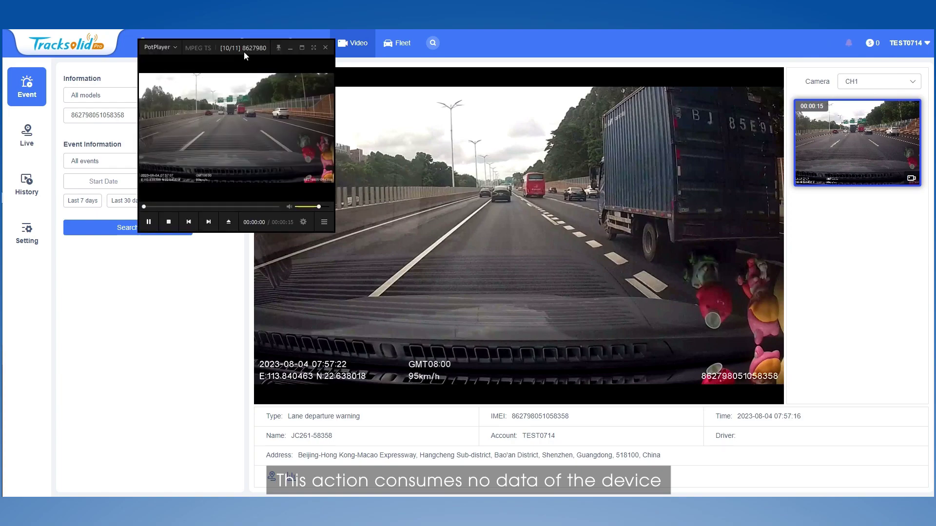
double_click(245, 52)
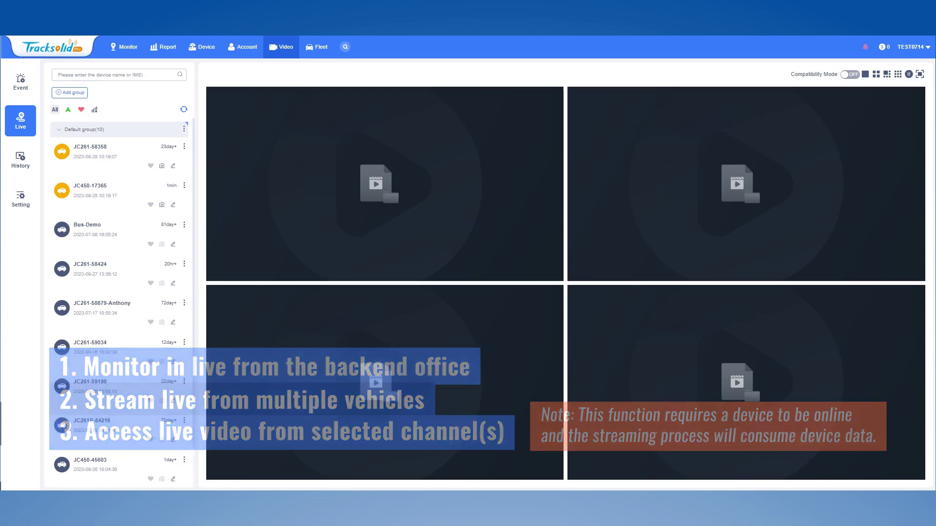
Step: Stream CH1–CH2 of JC261-58358 and CH1–CH4 of JC450-17365 live together
click(130, 158)
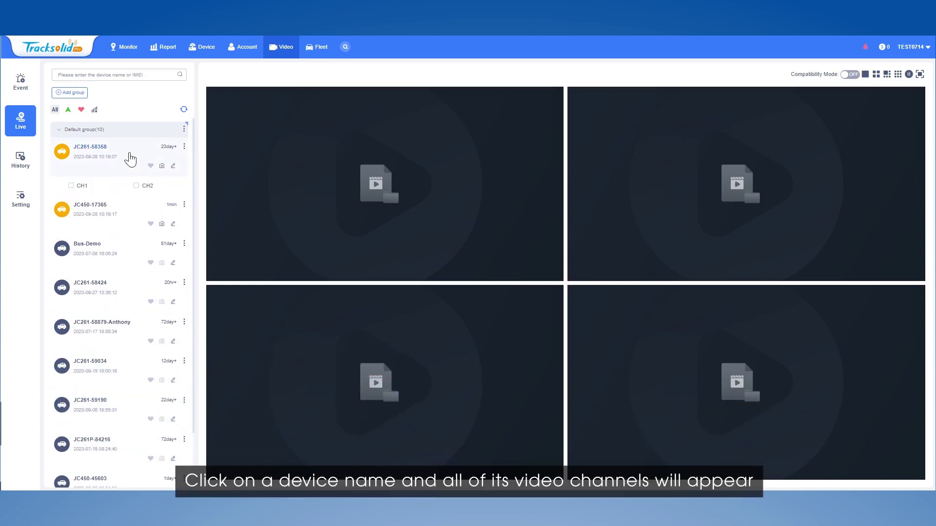
click(71, 186)
click(137, 186)
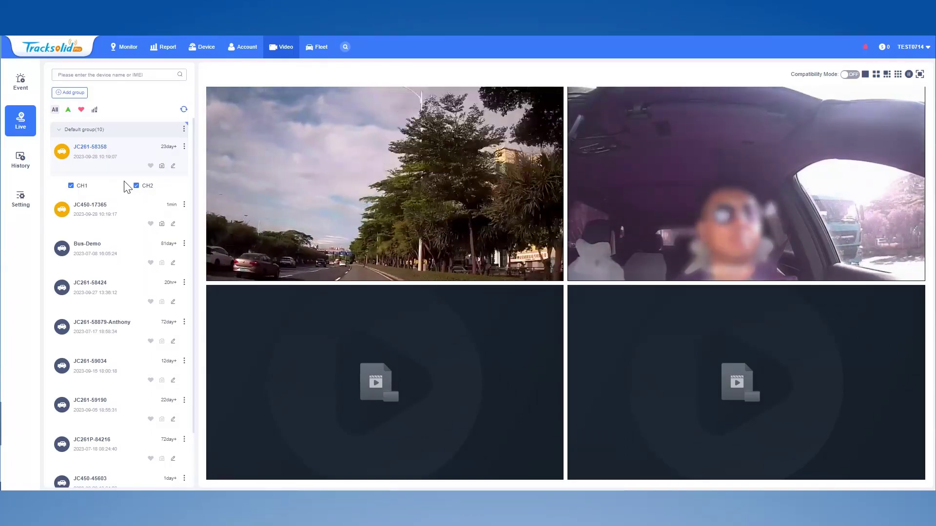
double_click(111, 214)
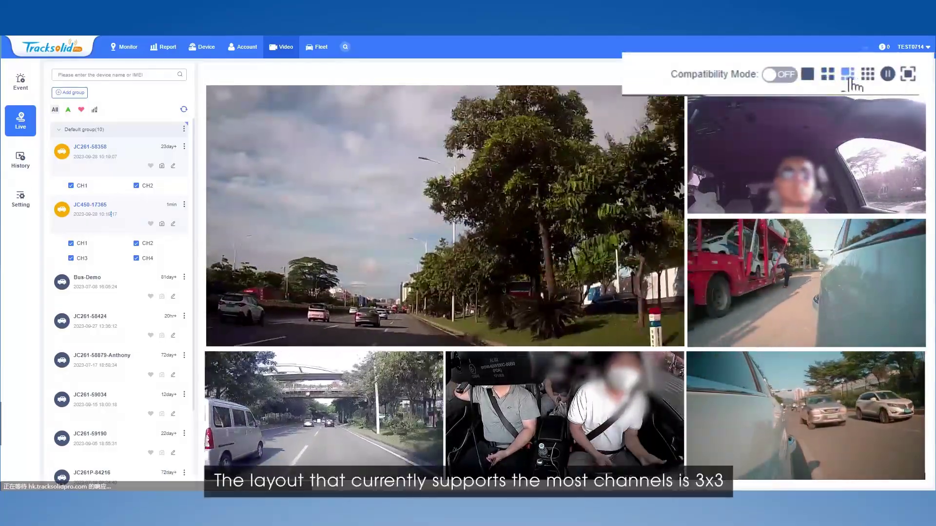
Step: Arrange the six live feeds in a 3x3 grid and view it full screen
click(881, 74)
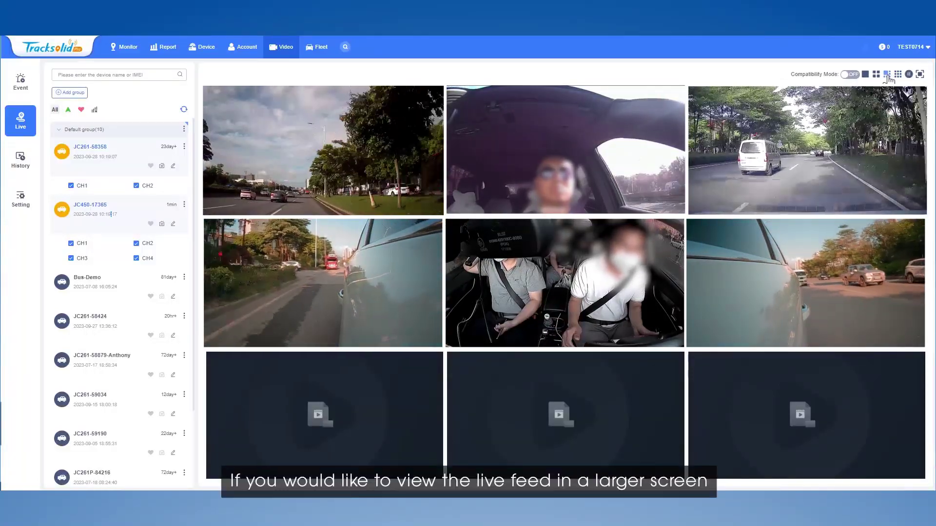
click(919, 74)
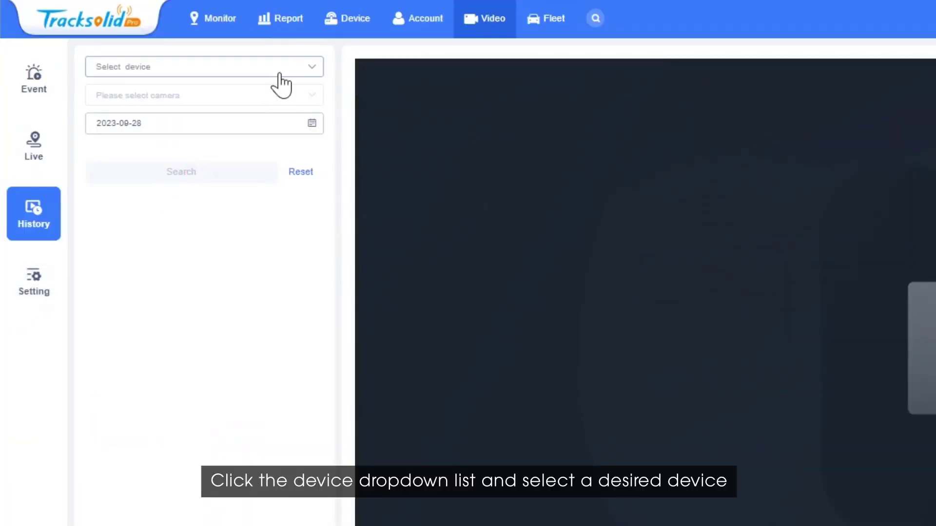
Step: Set history playback to device JC450-17365, channel CH1, date 2023-09-28
click(281, 86)
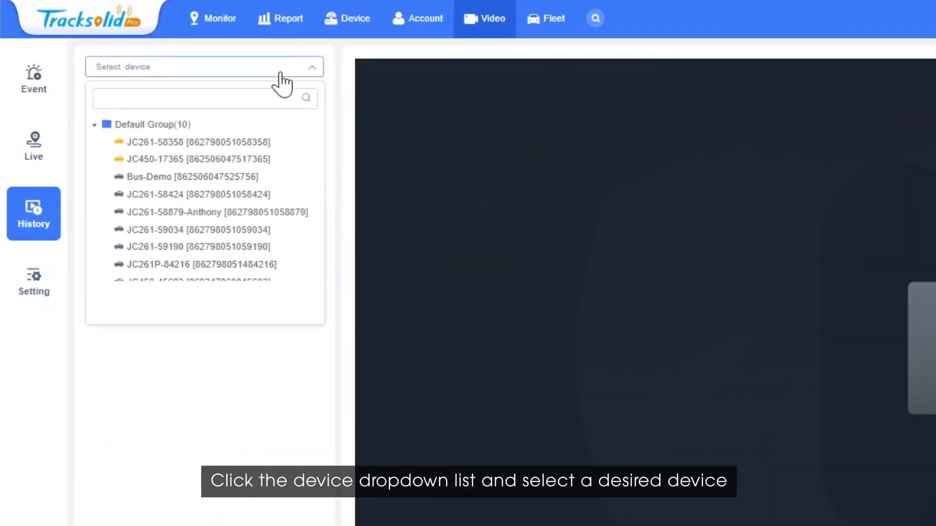
click(185, 160)
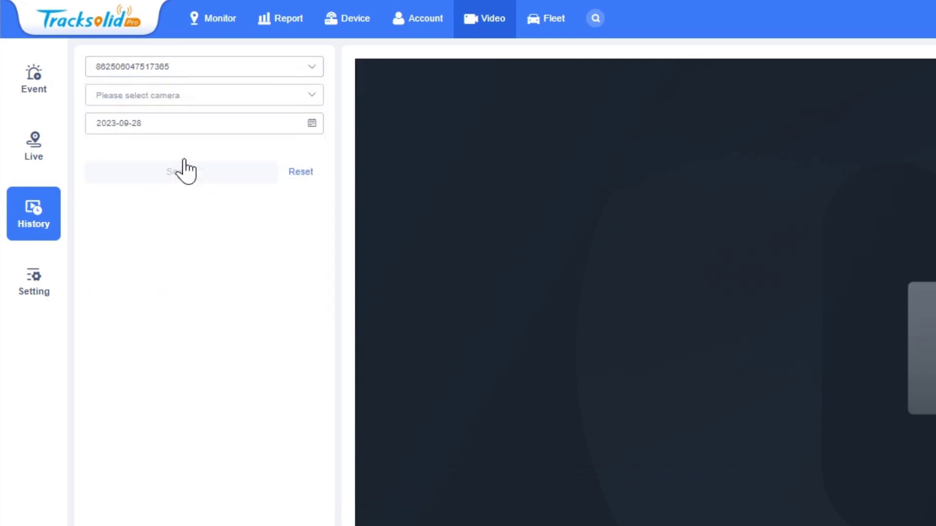
click(198, 99)
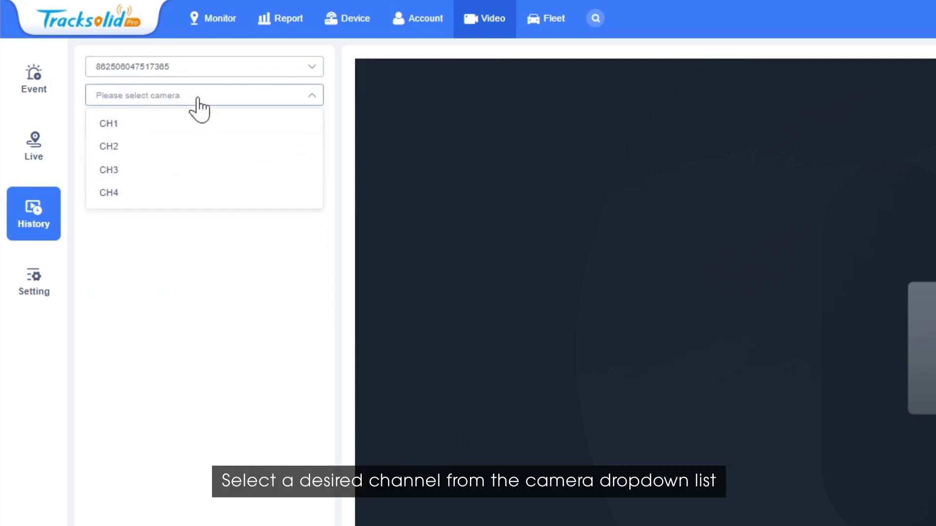
click(186, 123)
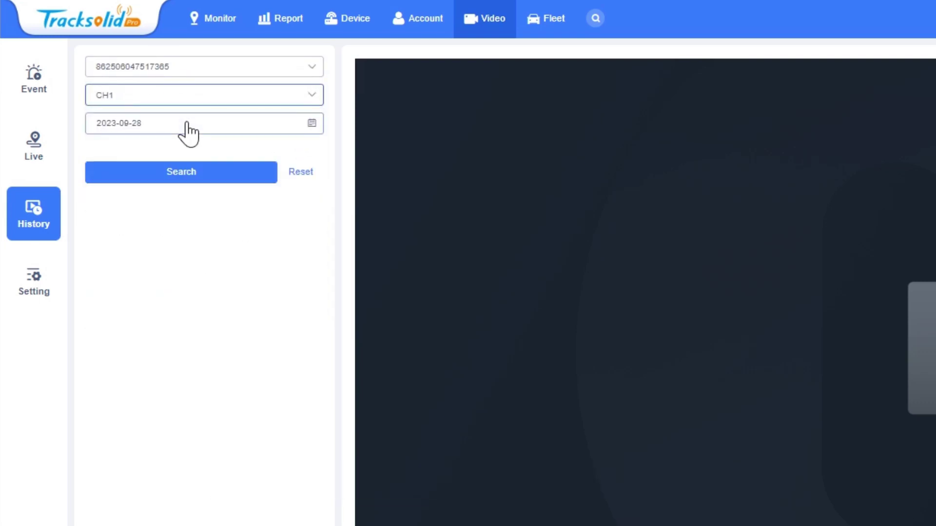
click(188, 128)
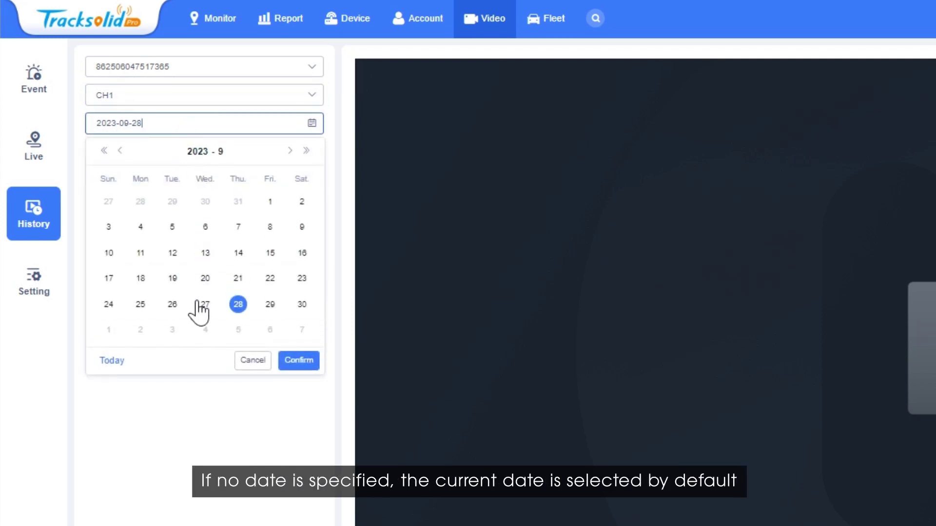
click(297, 365)
Step: Search the recorded history and move playback onto the blue recorded segment
click(180, 184)
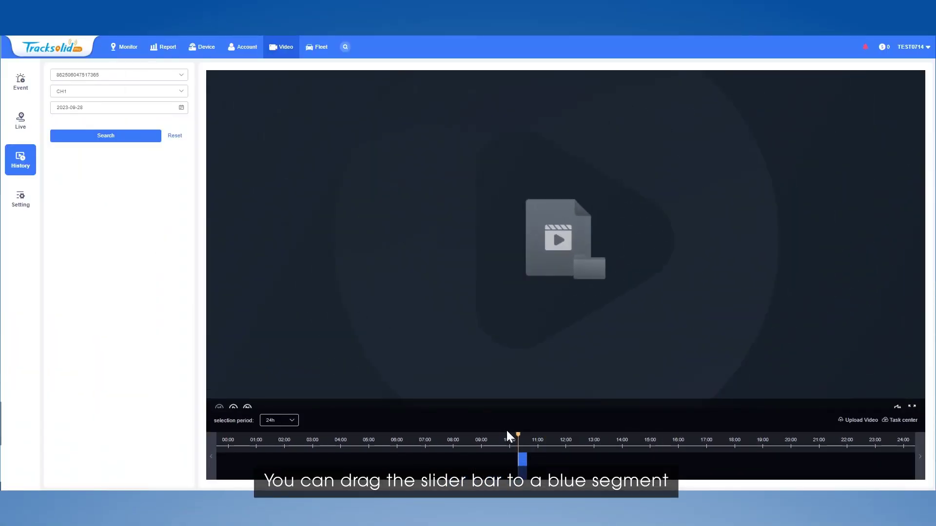
mouse_move(517, 433)
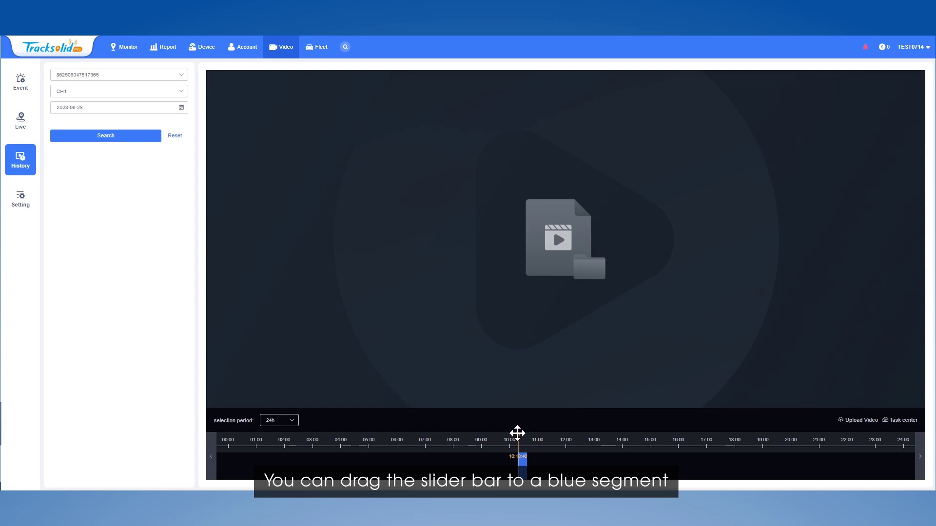
drag(519, 433, 522, 432)
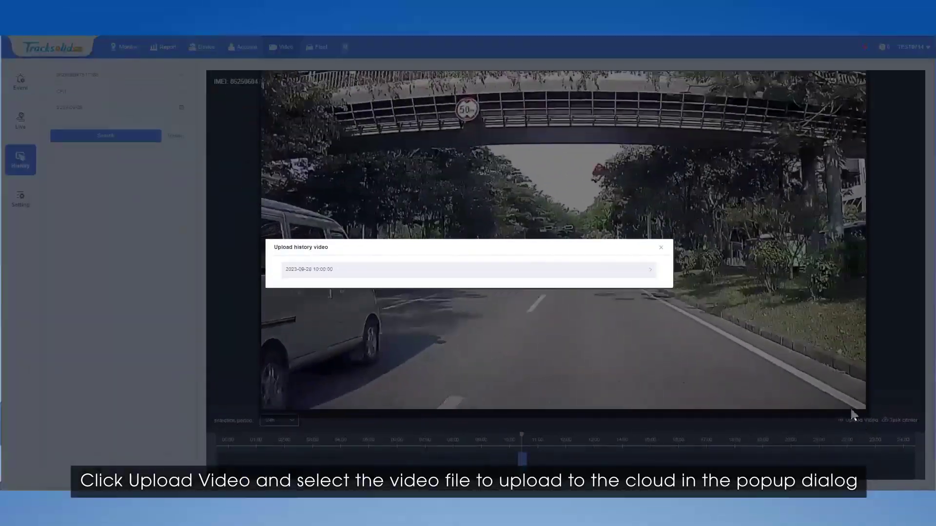
Step: Request cloud upload of the 10:27:40–10:30:40 CH1 clip, then close the clip list
click(604, 240)
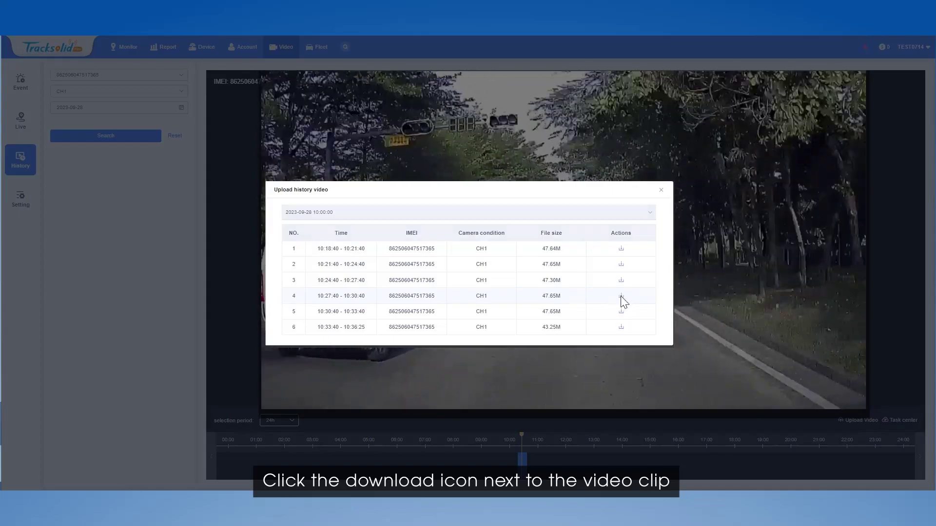
click(622, 297)
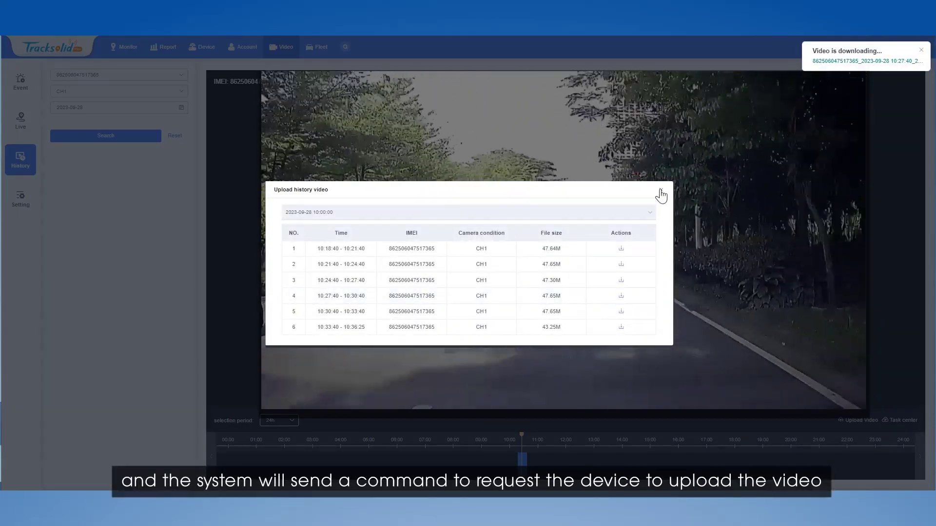
click(661, 191)
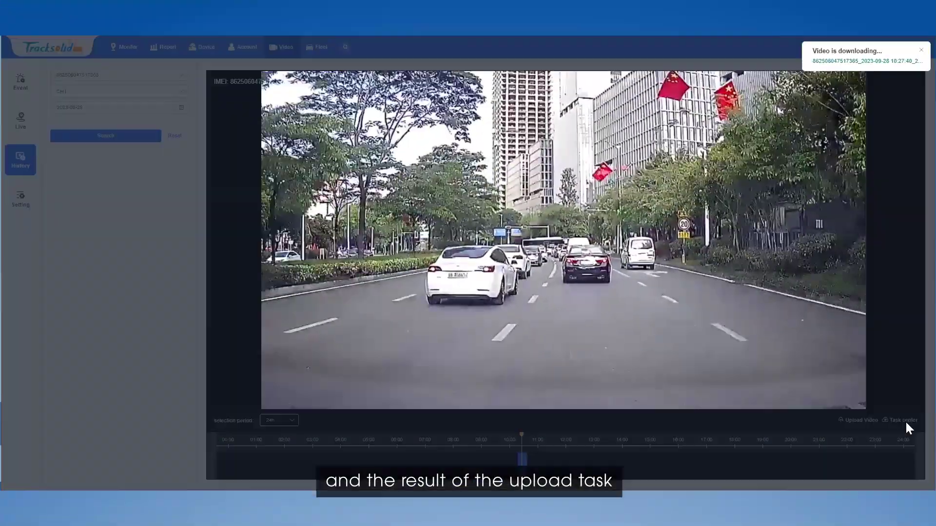
Step: Download the Upload succeeded clip from the Task center
click(904, 421)
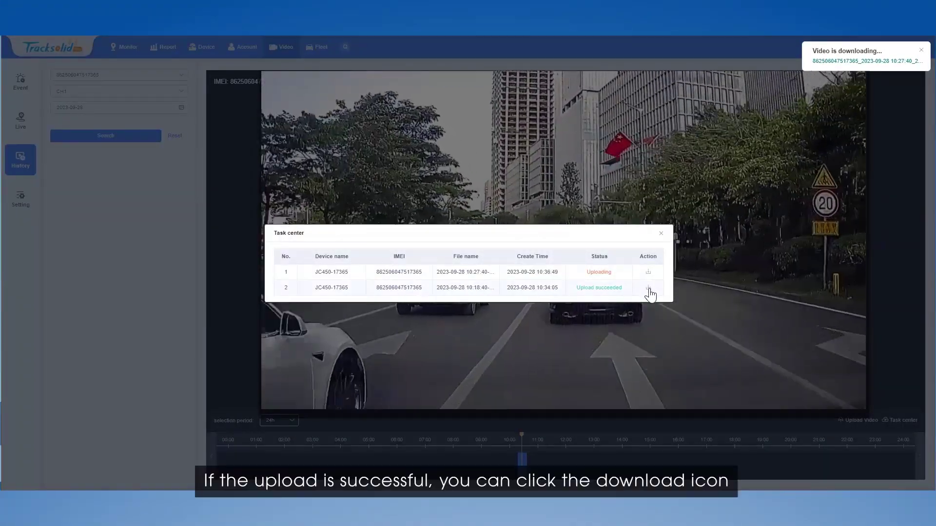
click(648, 289)
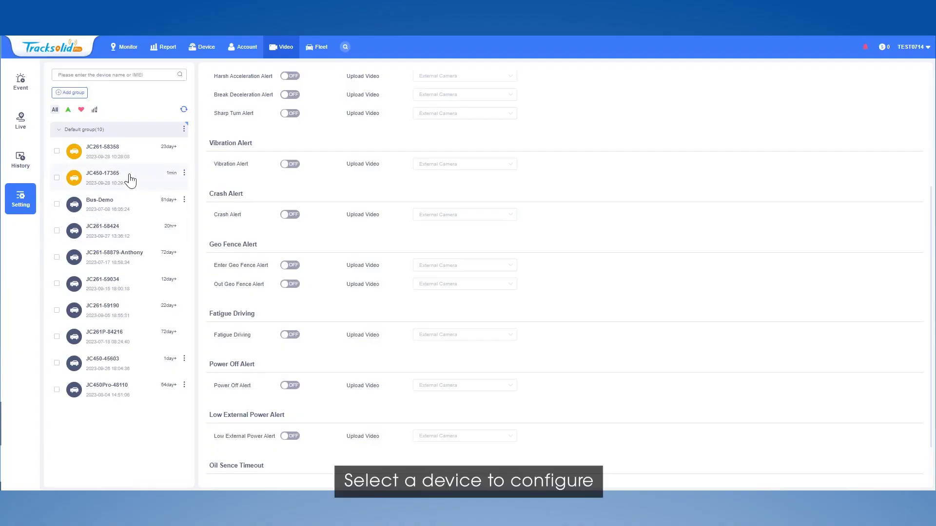
Step: Select JC261-58358 alone after briefly adding and clearing JC261-58424
click(57, 151)
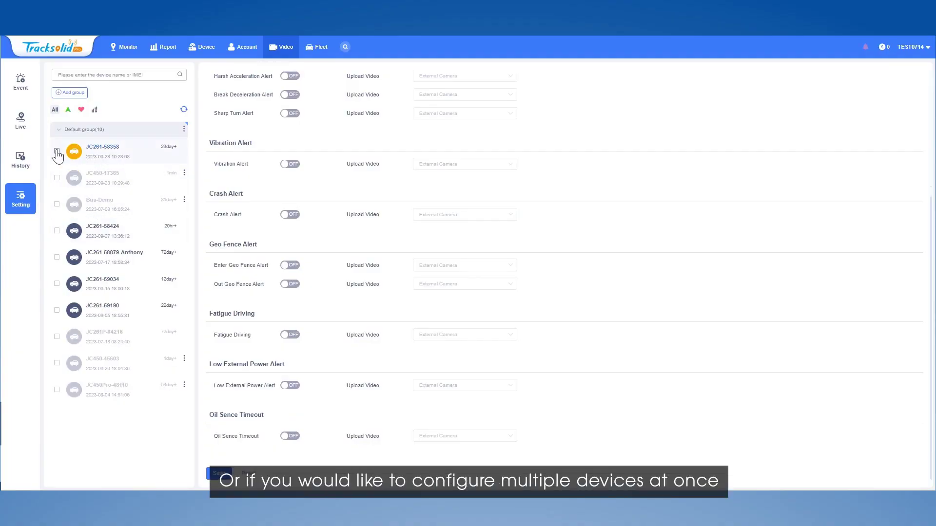
click(56, 230)
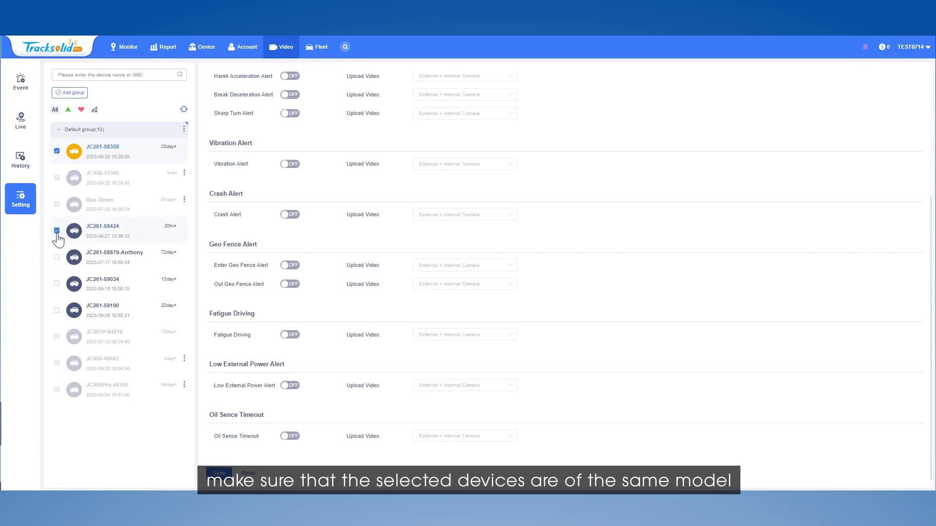
click(56, 151)
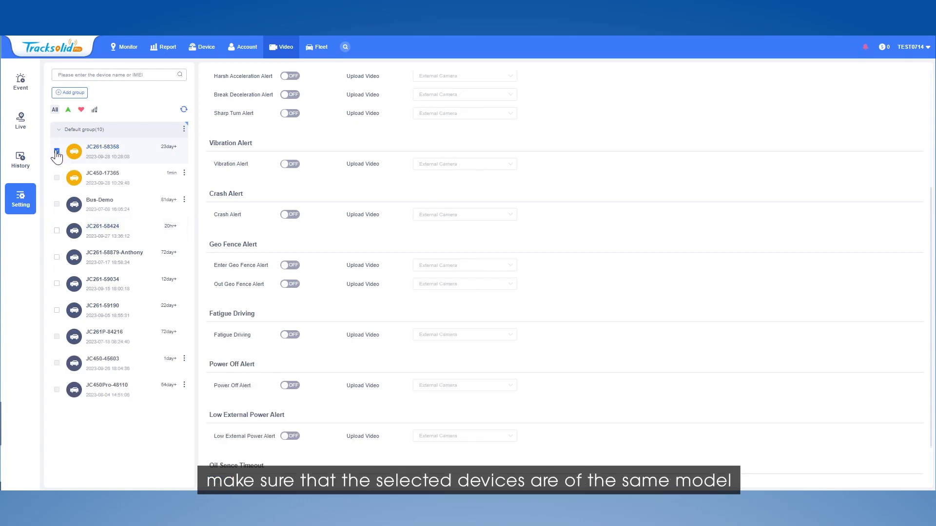
click(57, 151)
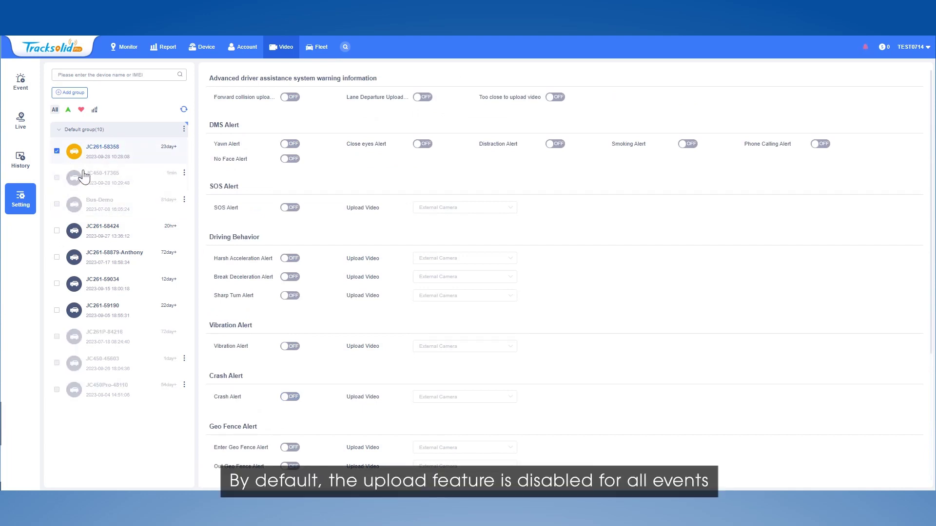
Step: Turn on SOS Alert video upload from External + Internal Camera
click(290, 208)
click(456, 208)
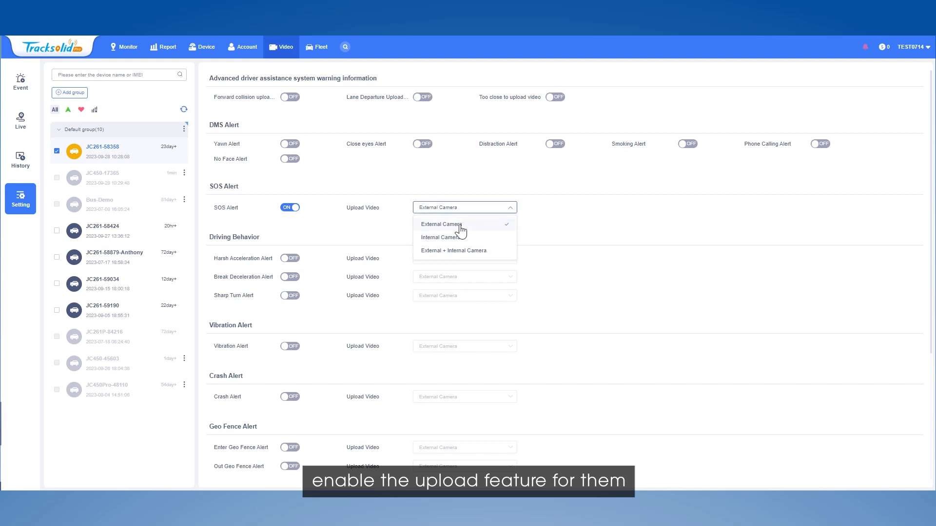
click(459, 251)
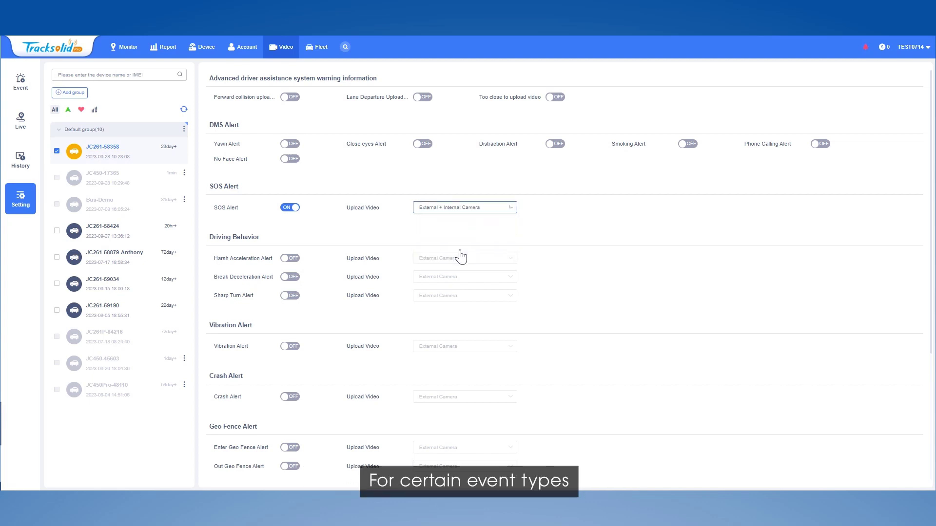
Step: Turn on Harsh Acceleration Alert upload from Internal Camera and save the settings
click(290, 259)
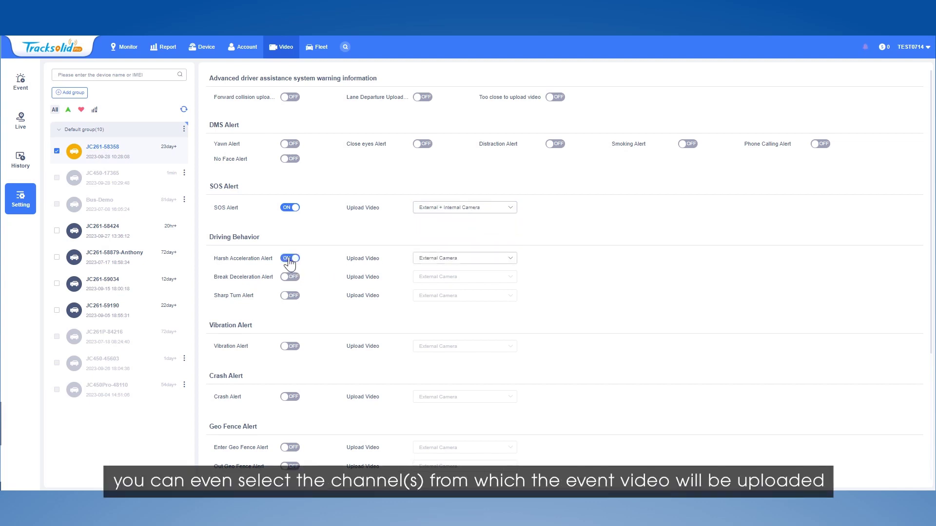
click(441, 263)
click(441, 291)
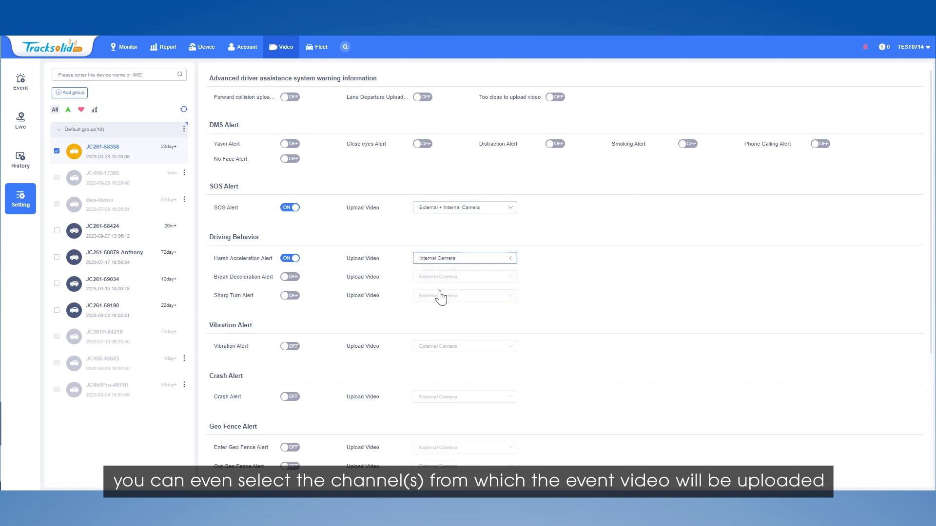
scroll(573, 275, down, 4)
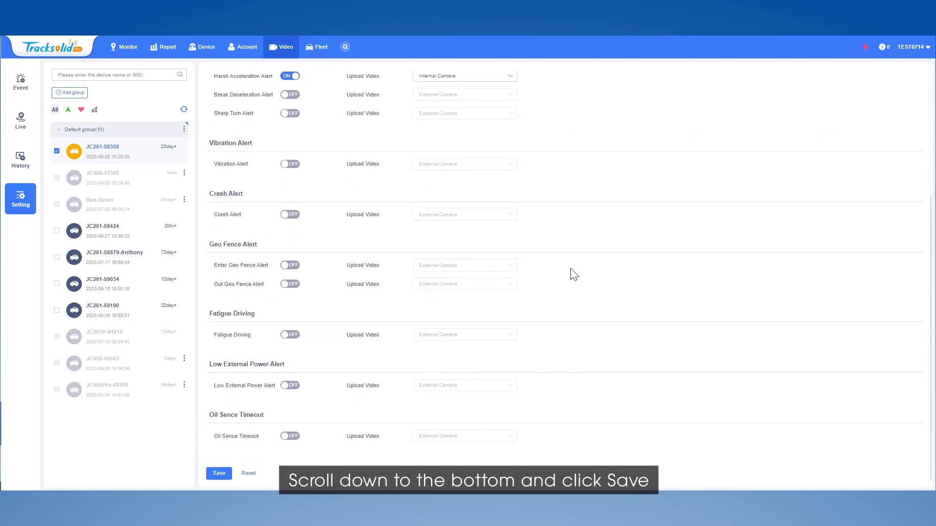
click(219, 473)
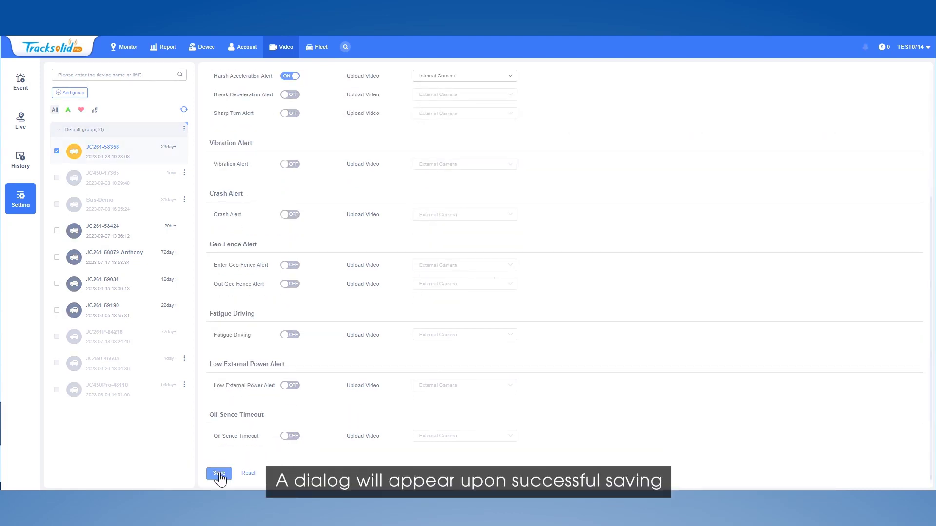